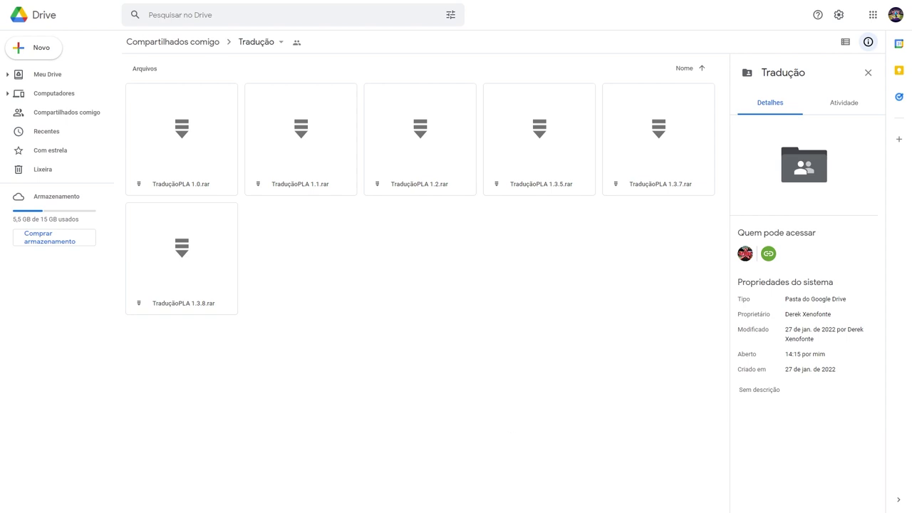
Pick TraduçãoPLA 1.3.8.rar in the shared Tradução folder and select the extracted 01001F5010DFA000 folder in PK_ARCEUS.
{"action": "key", "text": "F11"}
{"action": "left_click", "coordinate": [165, 279]}
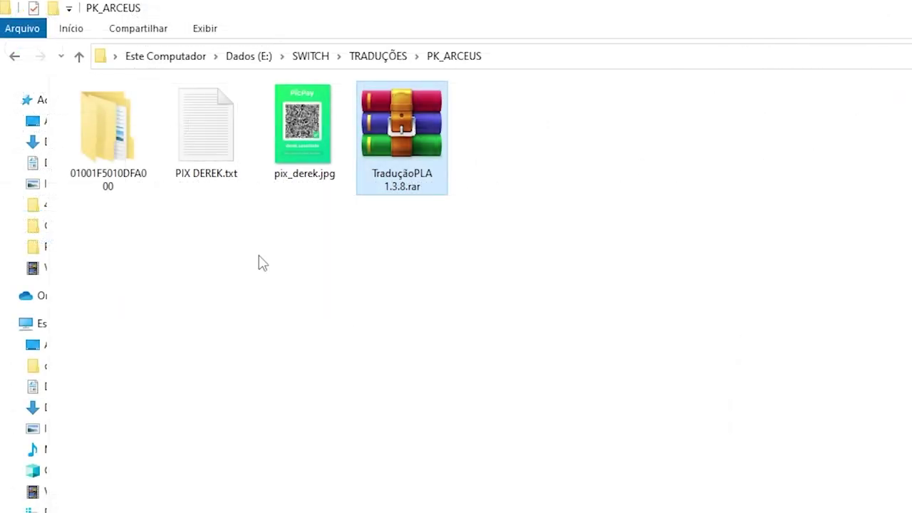
{"action": "left_click", "coordinate": [101, 136]}
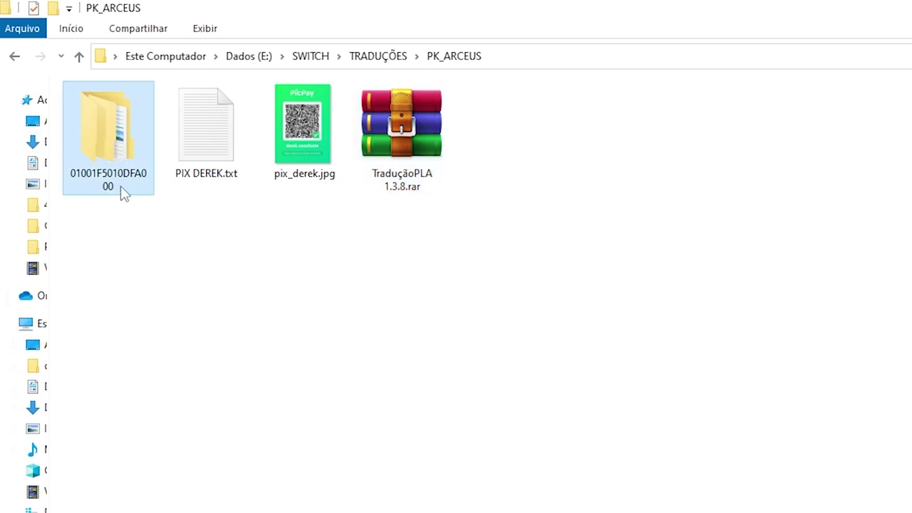
{"action": "mouse_move", "coordinate": [125, 180]}
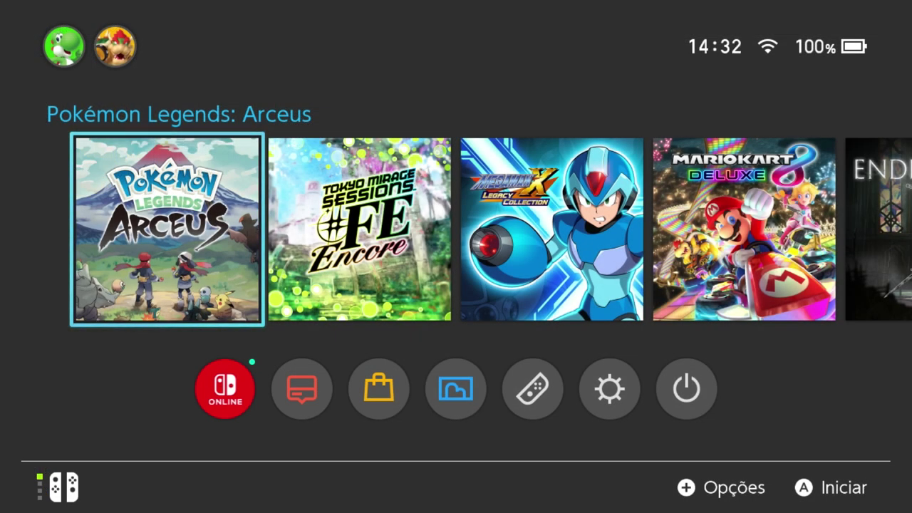
Open the homebrew menu from the Switch home screen and launch DBI.
{"action": "key", "text": "Right"}
{"action": "key", "text": "Down"}
{"action": "key", "text": "Right"}
{"action": "key", "text": "a"}
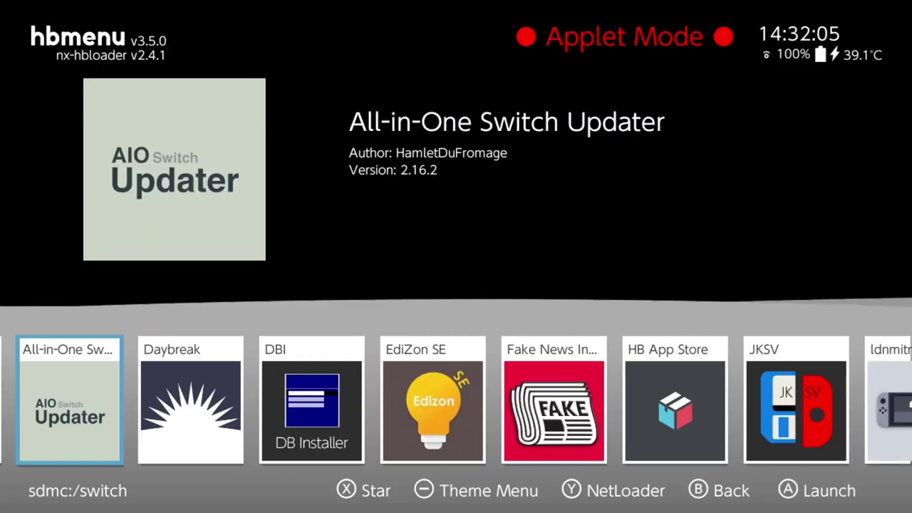
{"action": "key", "text": "Right"}
{"action": "key", "text": "Right"}
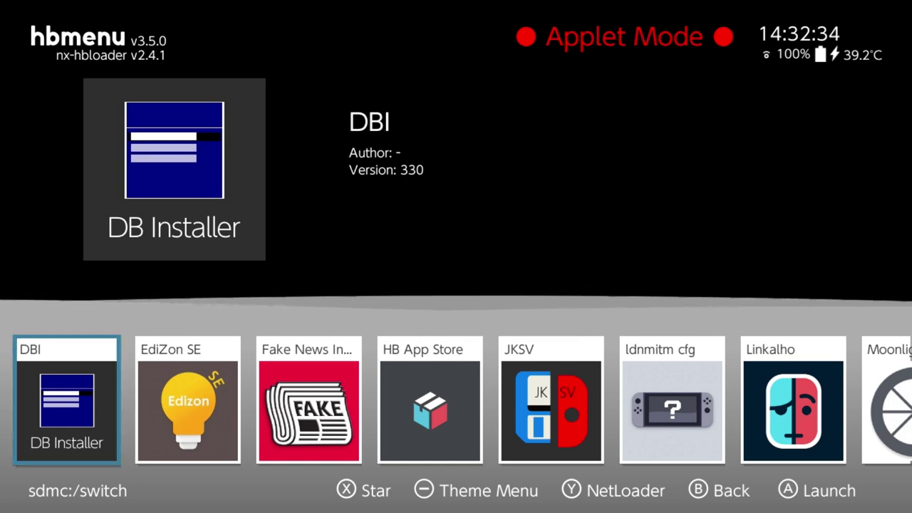
{"action": "key", "text": "a"}
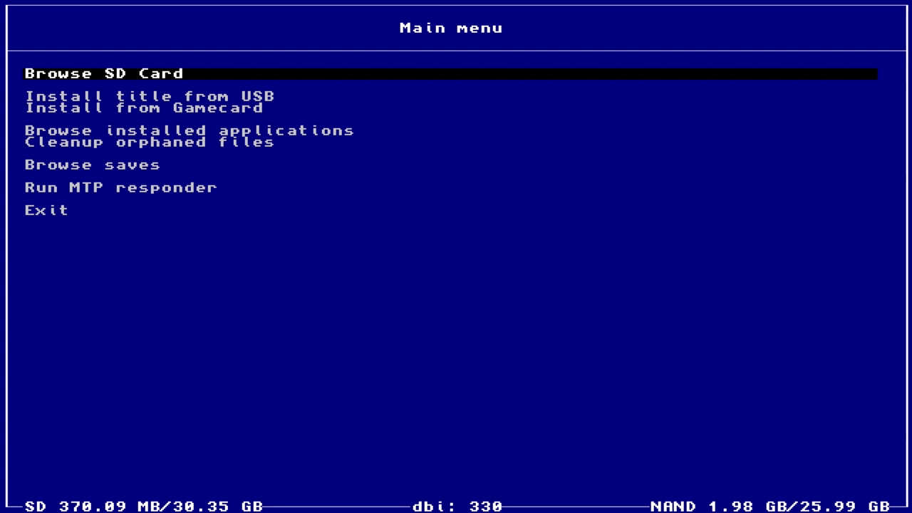
Open DBI's list of installed applications.
{"action": "key", "text": "Down"}
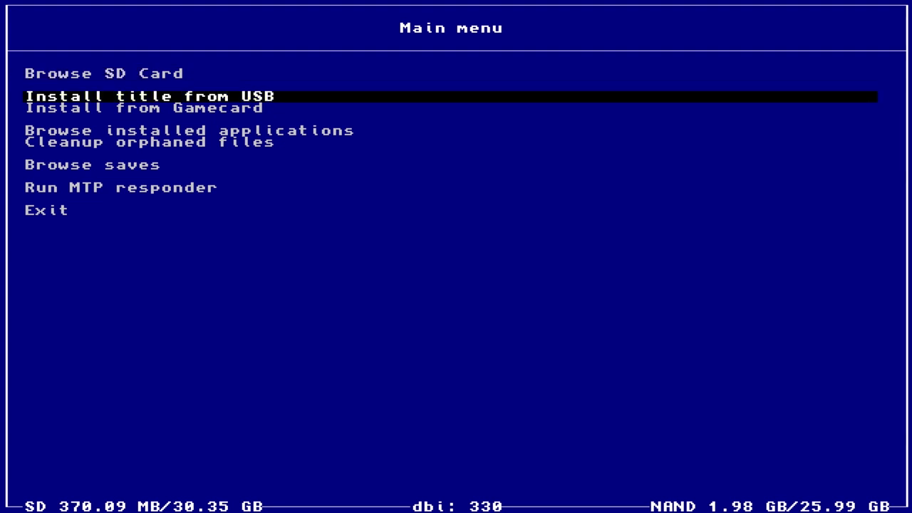
{"action": "key", "text": "Down"}
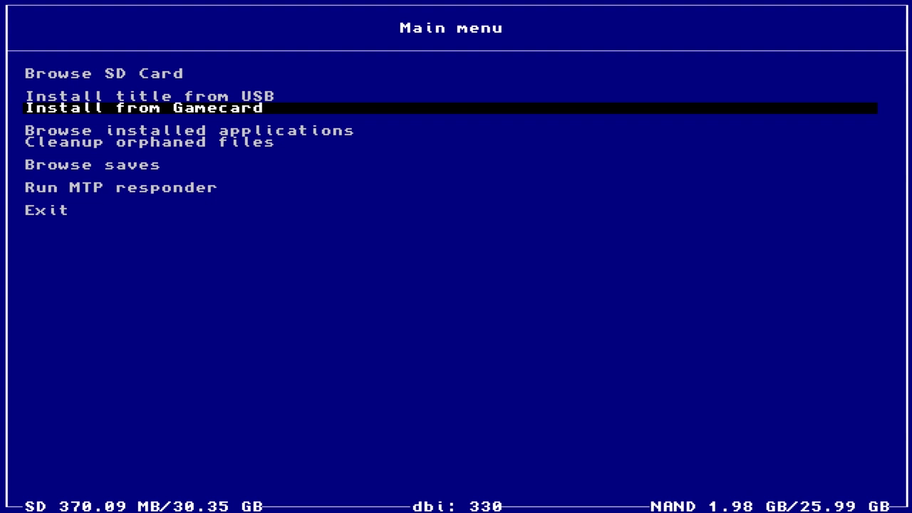
{"action": "key", "text": "Down"}
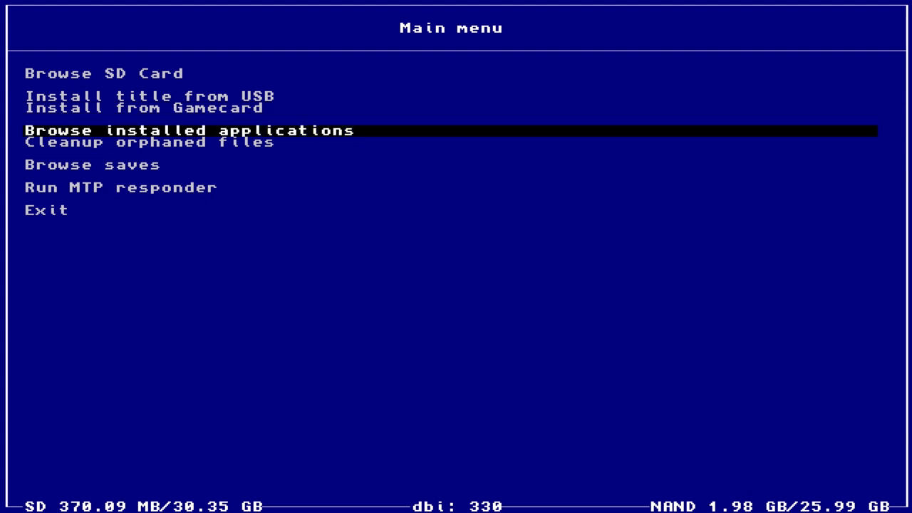
{"action": "key", "text": "Down"}
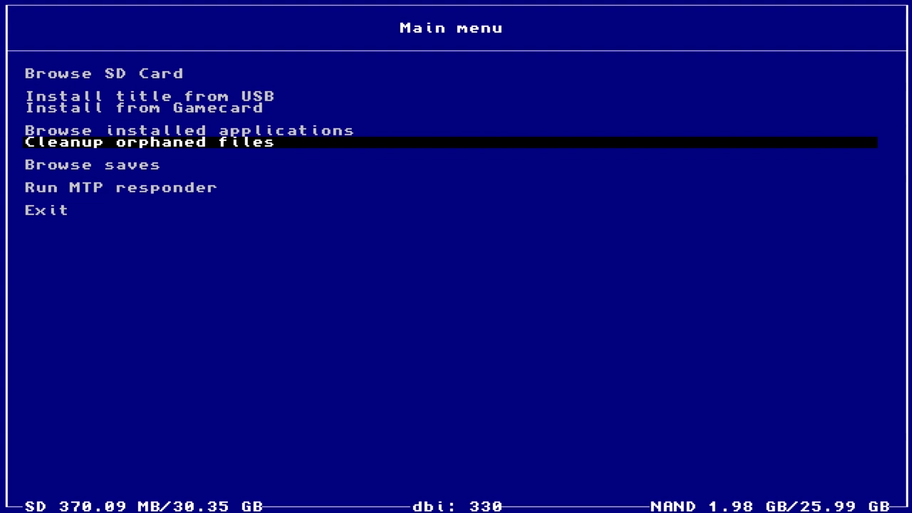
{"action": "key", "text": "Down"}
{"action": "key", "text": "Down"}
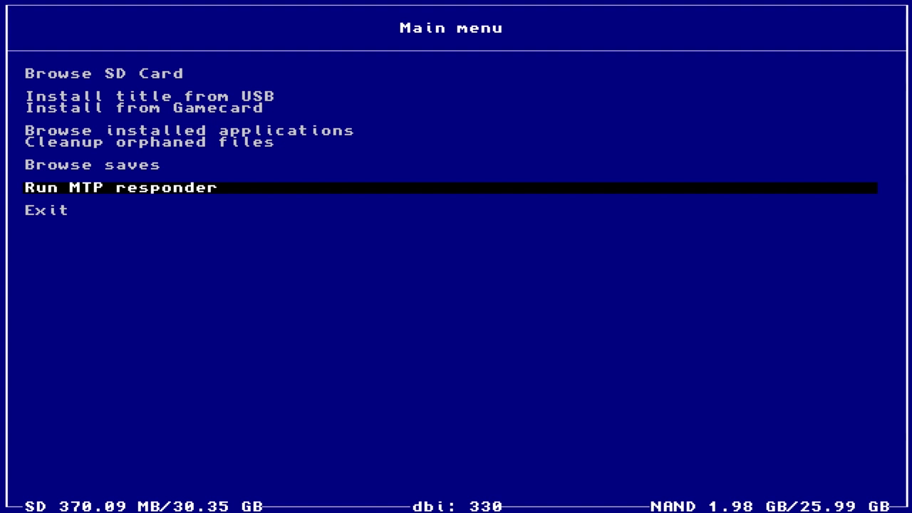
{"action": "key", "text": "Up"}
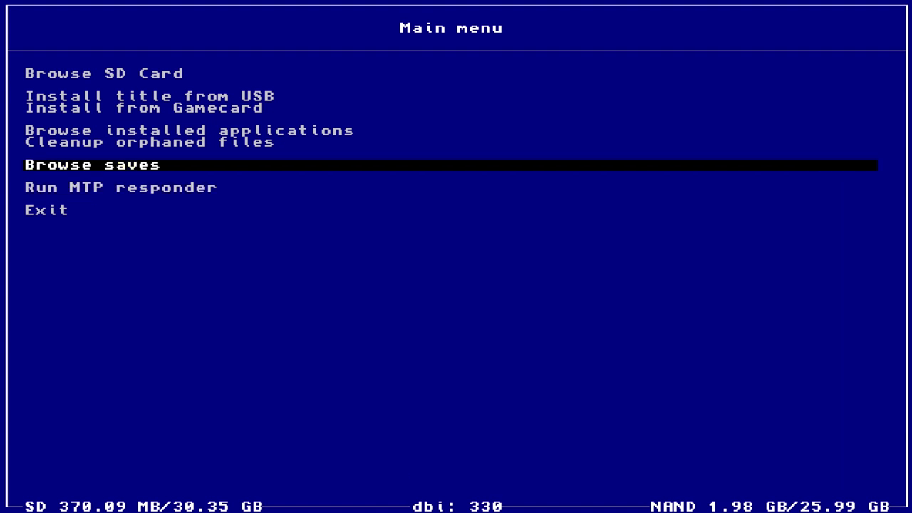
{"action": "key", "text": "Up"}
{"action": "key", "text": "Up"}
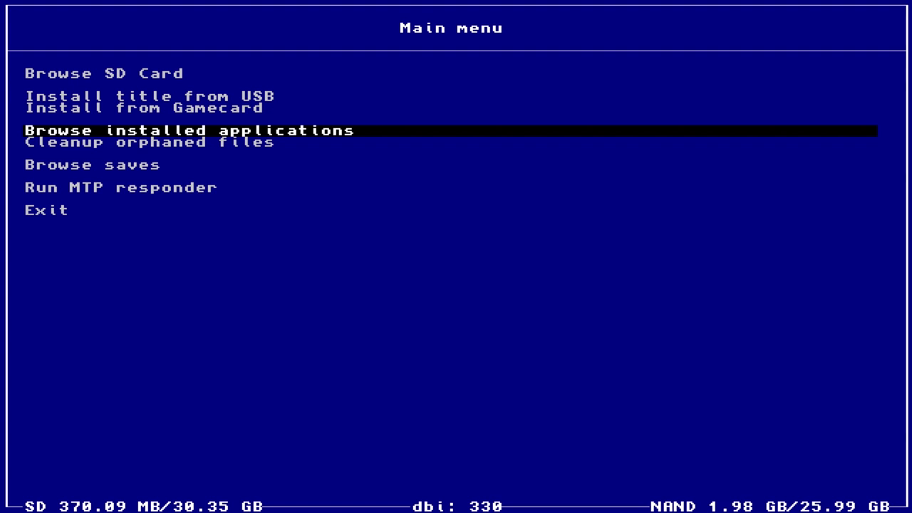
{"action": "key", "text": "Return"}
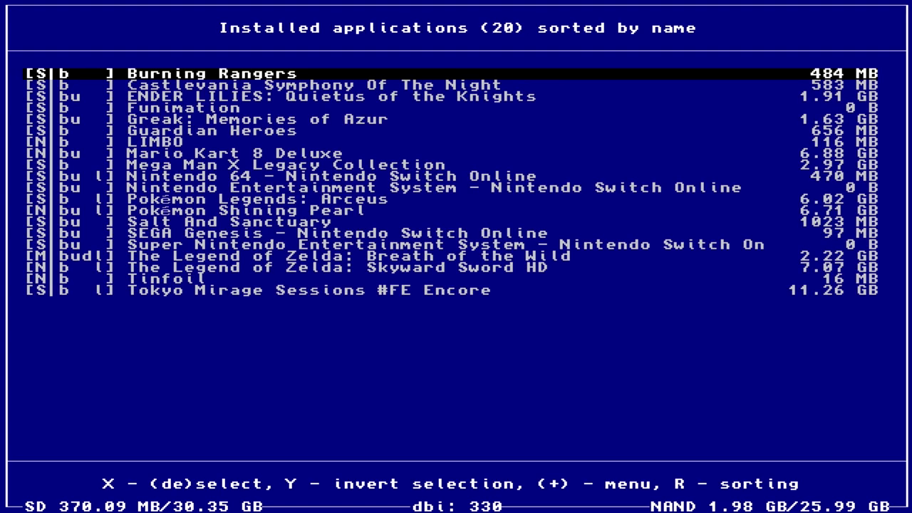
Open the details of Pokémon Legends: Arceus in the installed applications list.
{"action": "key", "text": "Down"}
{"action": "key", "text": "Down"}
{"action": "key", "text": "Down"}
{"action": "key", "text": "Down"}
{"action": "key", "text": "Down"}
{"action": "key", "text": "Down"}
{"action": "key", "text": "Down"}
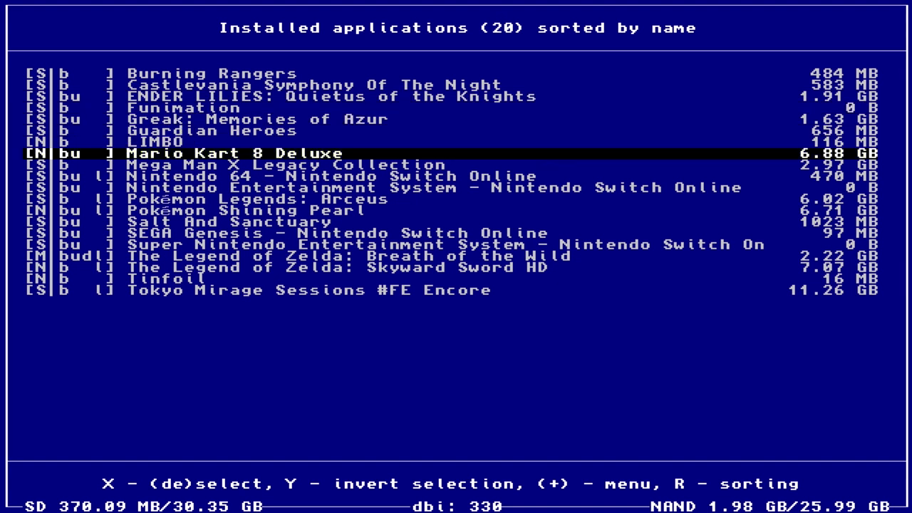
{"action": "key", "text": "Up"}
{"action": "key", "text": "Up"}
{"action": "key", "text": "Down"}
{"action": "key", "text": "Down"}
{"action": "key", "text": "Down"}
{"action": "key", "text": "Down"}
{"action": "key", "text": "Down"}
{"action": "key", "text": "Down"}
{"action": "key", "text": "Down"}
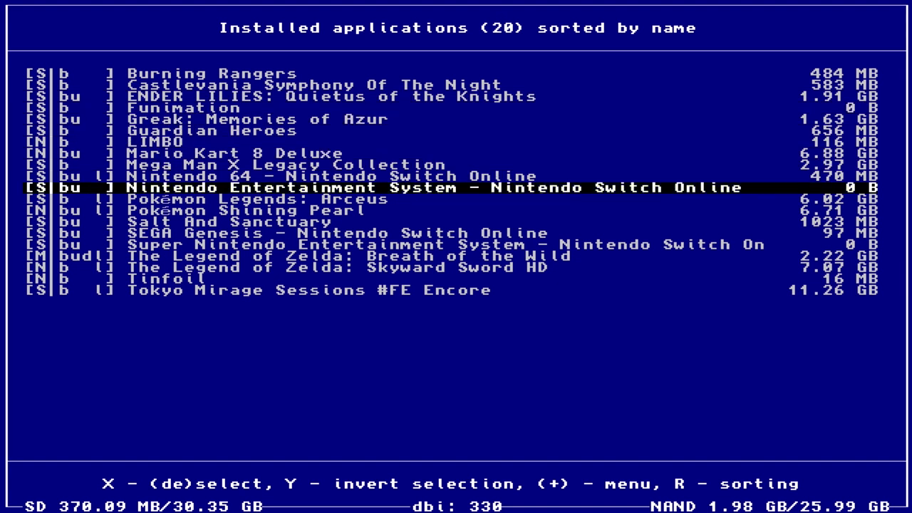
{"action": "key", "text": "Up"}
{"action": "key", "text": "Up"}
{"action": "key", "text": "Up"}
{"action": "key", "text": "Up"}
{"action": "key", "text": "Down"}
{"action": "key", "text": "Down"}
{"action": "key", "text": "Down"}
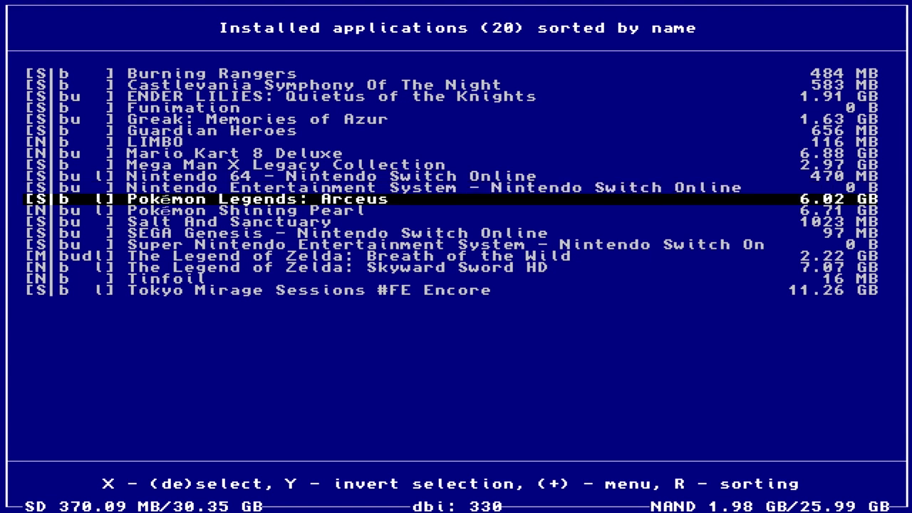
{"action": "key", "text": "Return"}
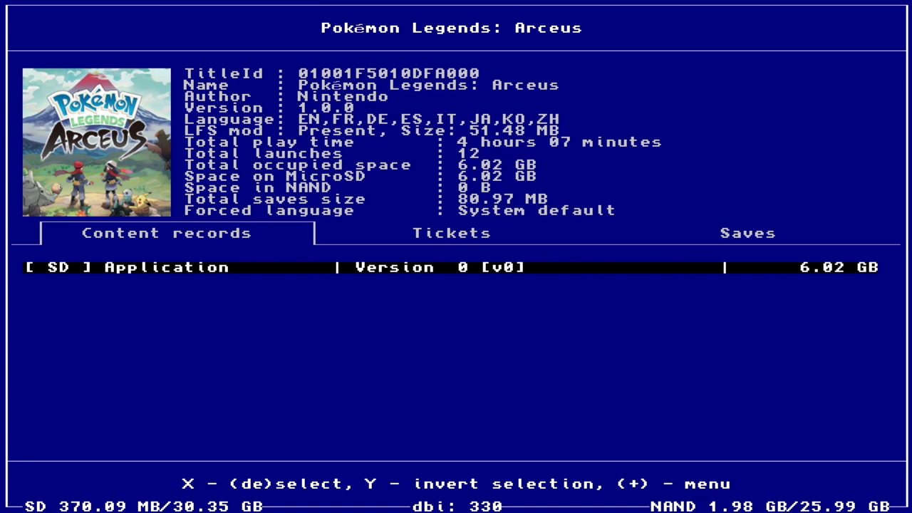
Force the language of Pokémon Legends: Arceus to American English from its content record options.
{"action": "key", "text": "Right"}
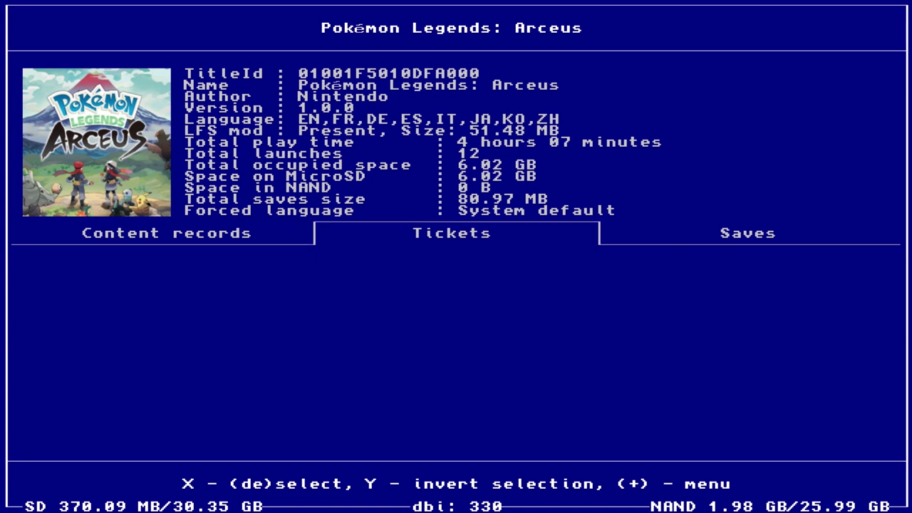
{"action": "key", "text": "Right"}
{"action": "key", "text": "Left"}
{"action": "key", "text": "Left"}
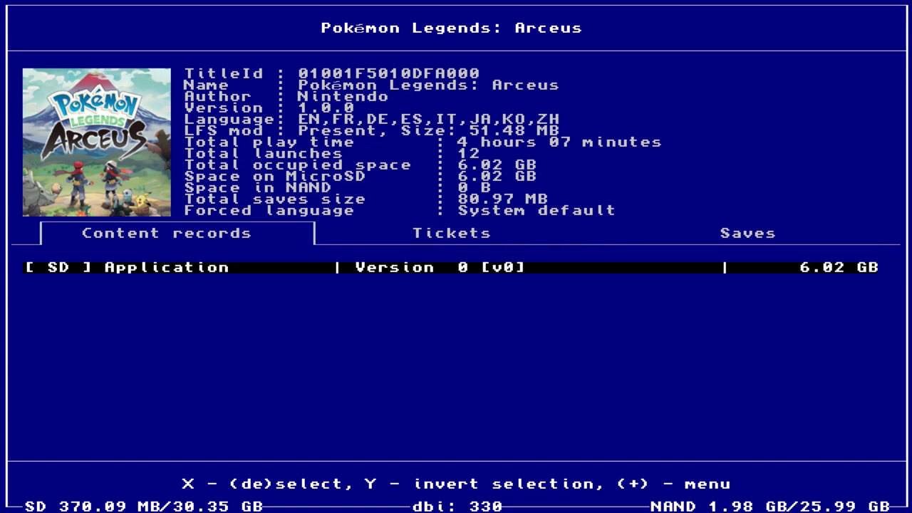
{"action": "key", "text": "plus"}
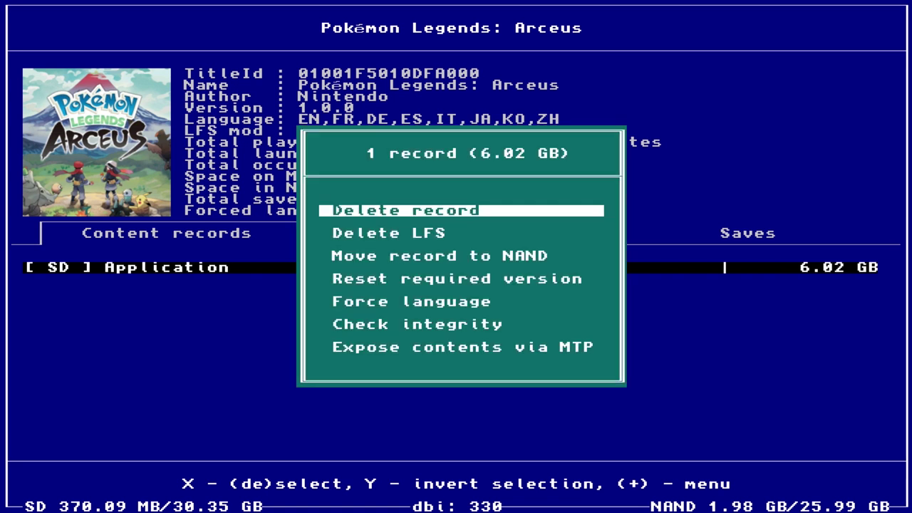
{"action": "key", "text": "Down"}
{"action": "key", "text": "Down"}
{"action": "key", "text": "Down"}
{"action": "key", "text": "Down"}
{"action": "key", "text": "Return"}
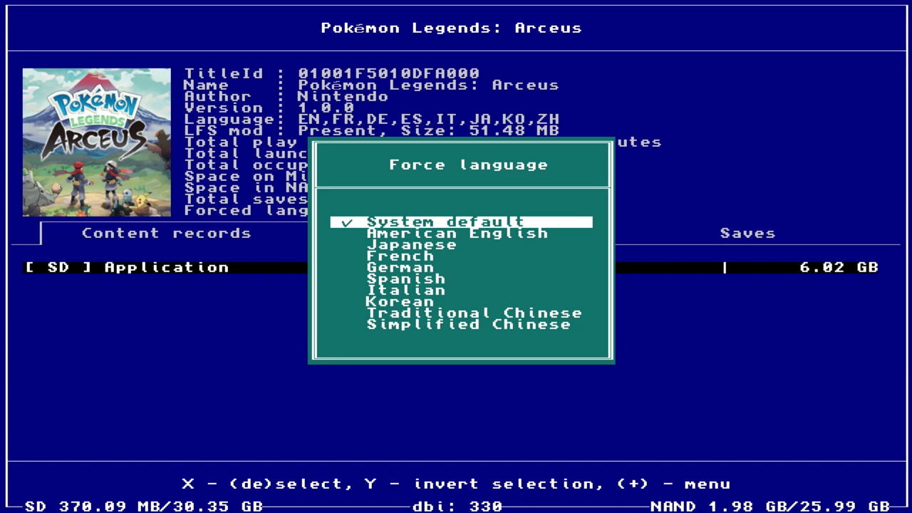
{"action": "key", "text": "Down"}
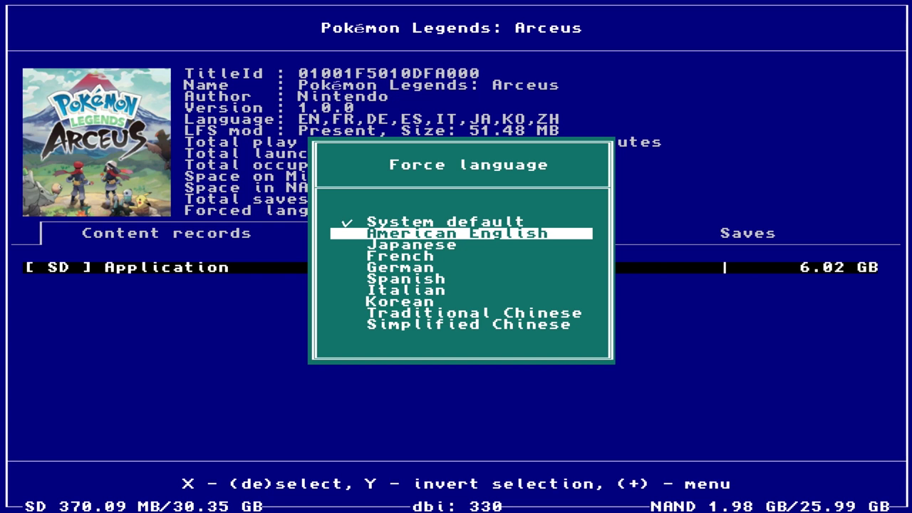
{"action": "key", "text": "Return"}
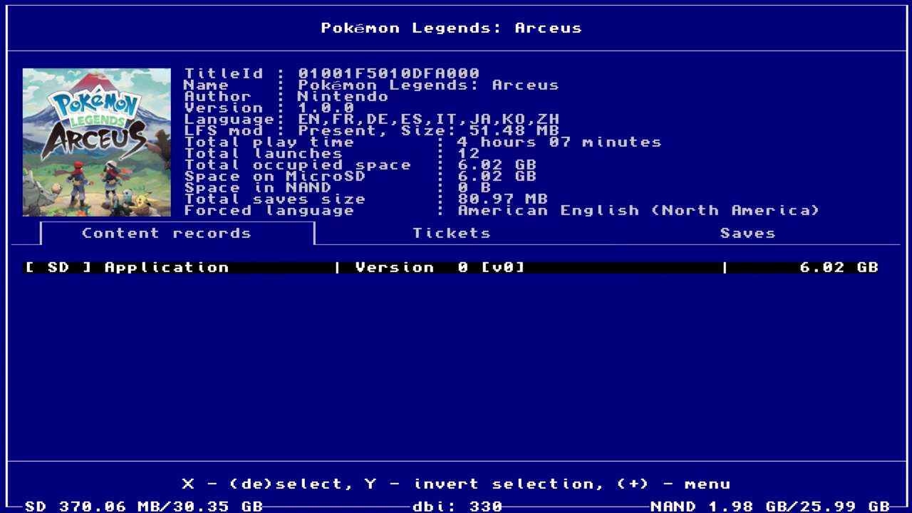
Return to DBI's main menu and run the MTP responder to expose the console to the computer.
{"action": "key", "text": "Escape"}
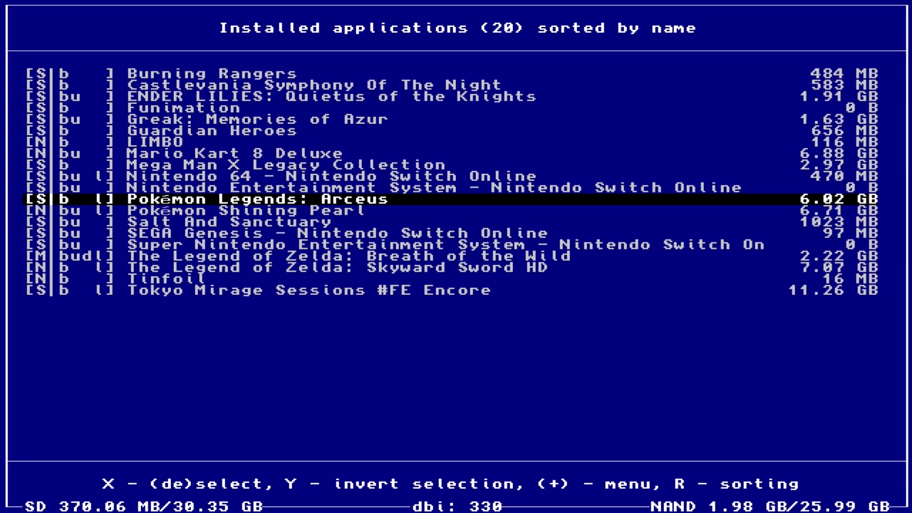
{"action": "key", "text": "Escape"}
{"action": "key", "text": "Down"}
{"action": "key", "text": "Down"}
{"action": "key", "text": "Down"}
{"action": "key", "text": "Down"}
{"action": "key", "text": "Down"}
{"action": "key", "text": "Down"}
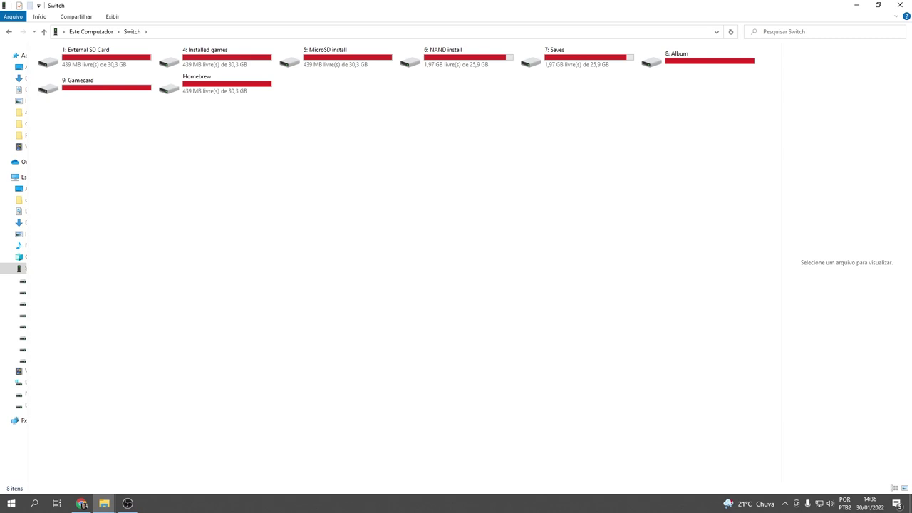
Switch to File Explorer and open the atmosphere/contents folder on the Switch's 1: External SD Card.
{"action": "left_click", "coordinate": [22, 178]}
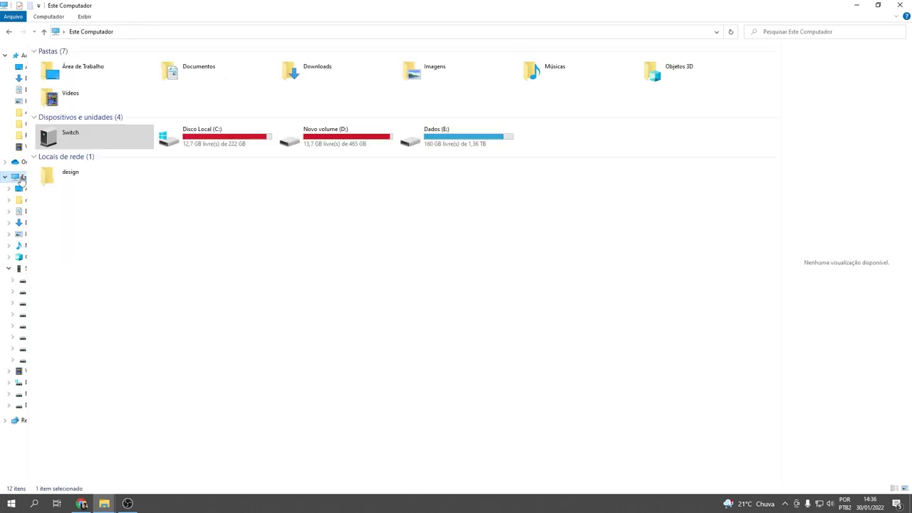
{"action": "left_click", "coordinate": [80, 140]}
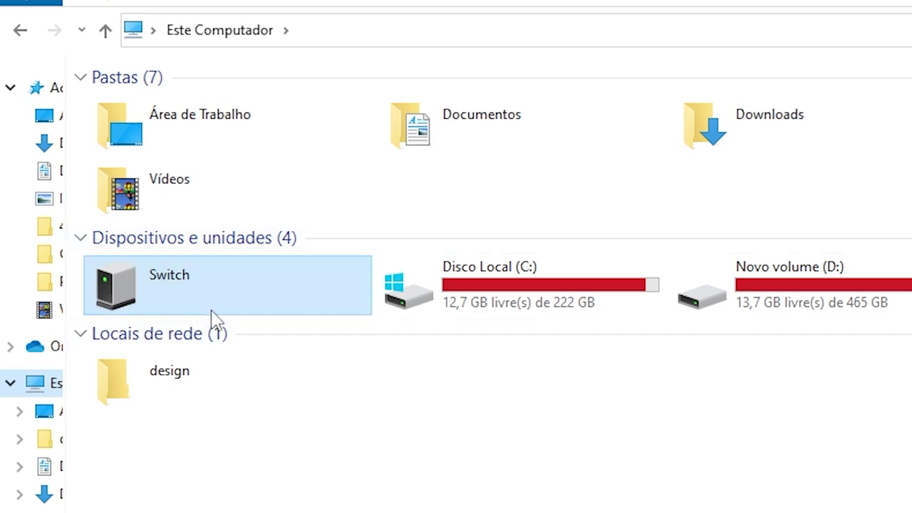
{"action": "double_click", "coordinate": [214, 299]}
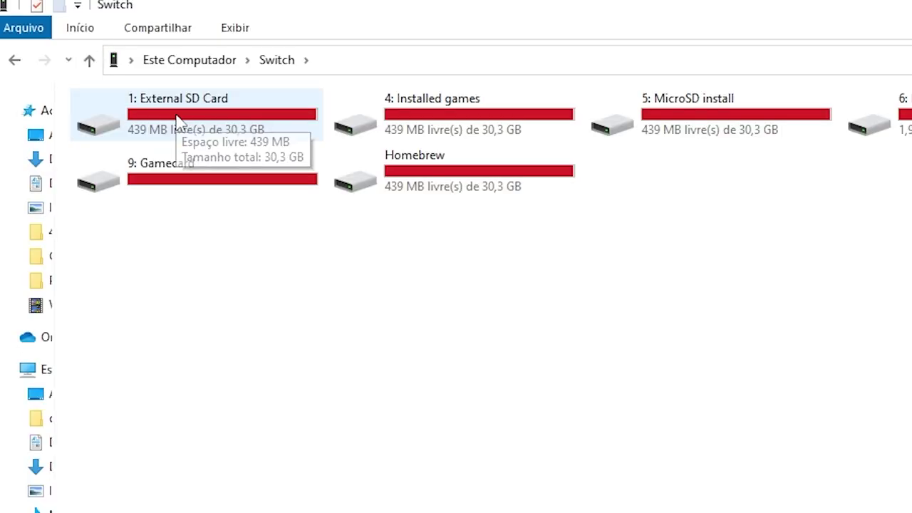
{"action": "double_click", "coordinate": [177, 119]}
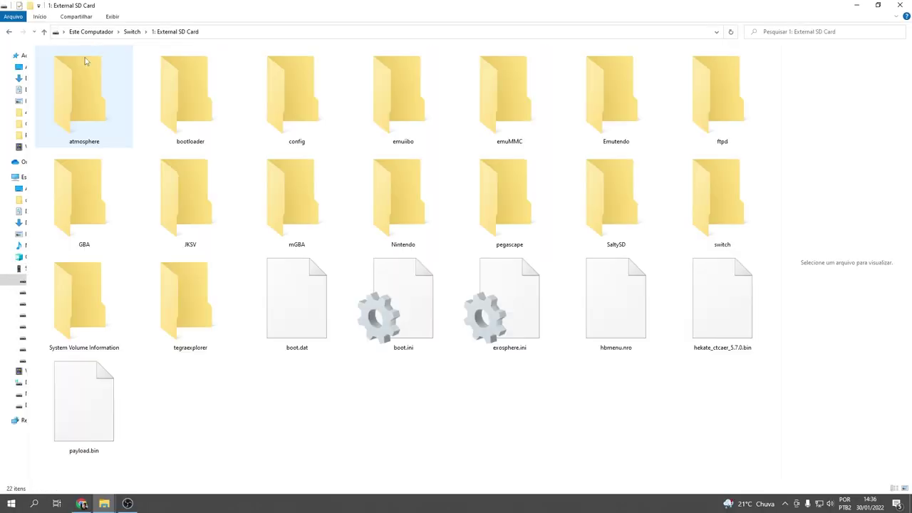
{"action": "double_click", "coordinate": [100, 102]}
{"action": "left_click", "coordinate": [371, 121]}
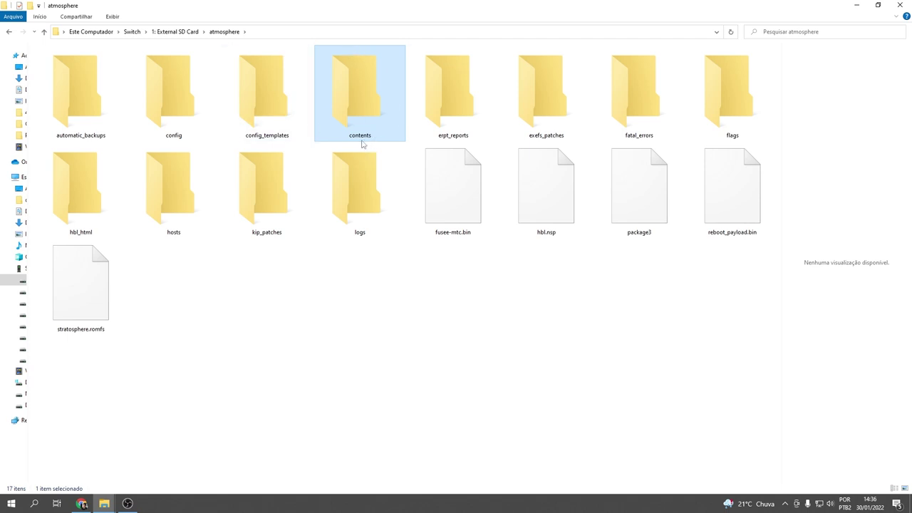
{"action": "left_click", "coordinate": [392, 268]}
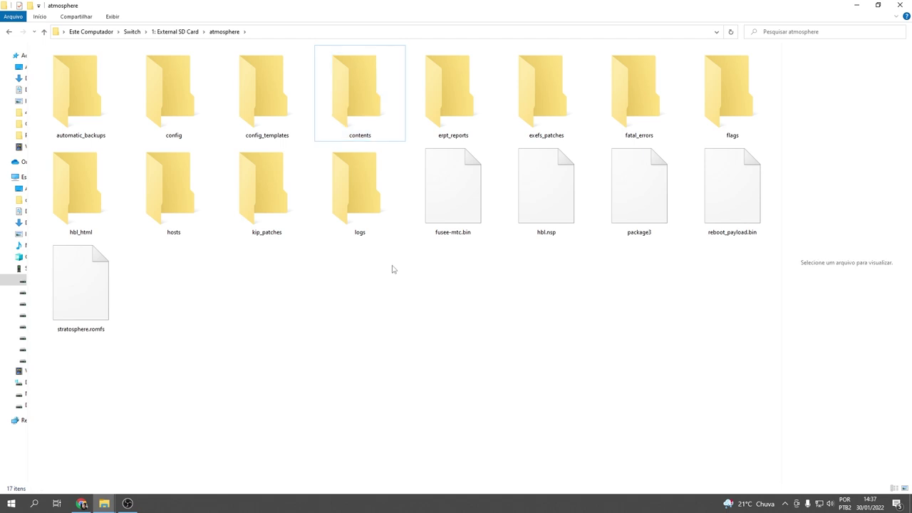
{"action": "double_click", "coordinate": [377, 127]}
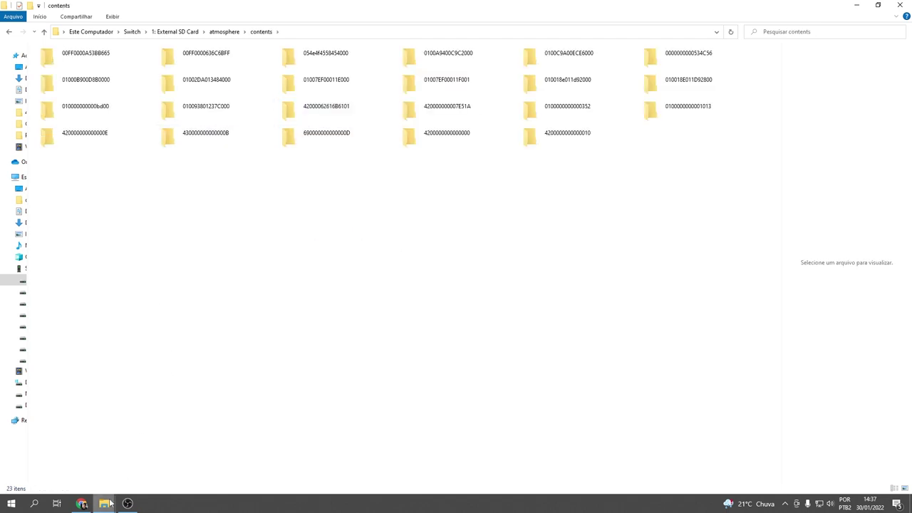
Switch to the PK_ARCEUS folder and copy the 01001F5010DFA000 mod folder.
{"action": "mouse_move", "coordinate": [104, 493]}
{"action": "left_click", "coordinate": [85, 465]}
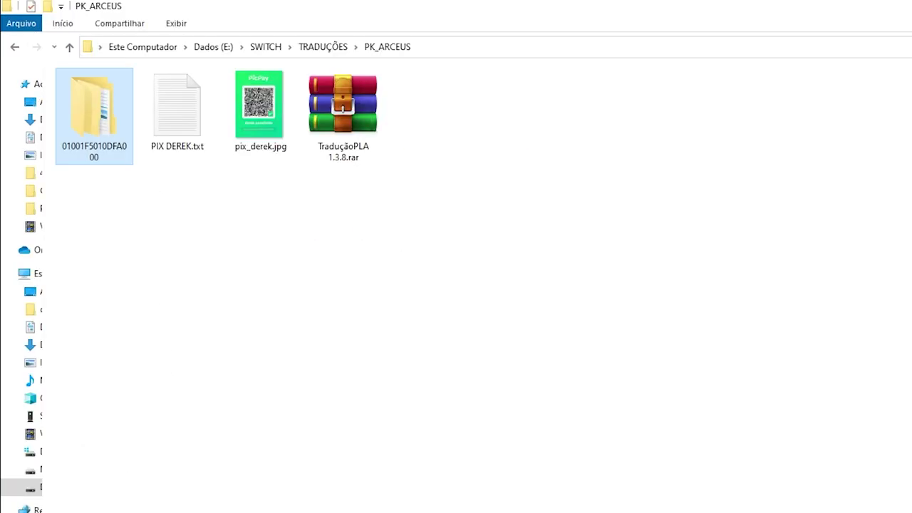
{"action": "left_click", "coordinate": [426, 418]}
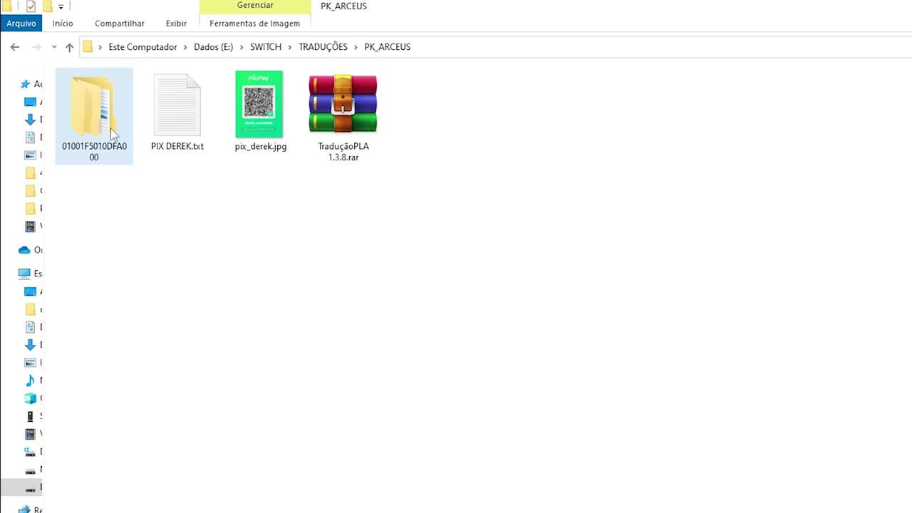
{"action": "left_click", "coordinate": [112, 134]}
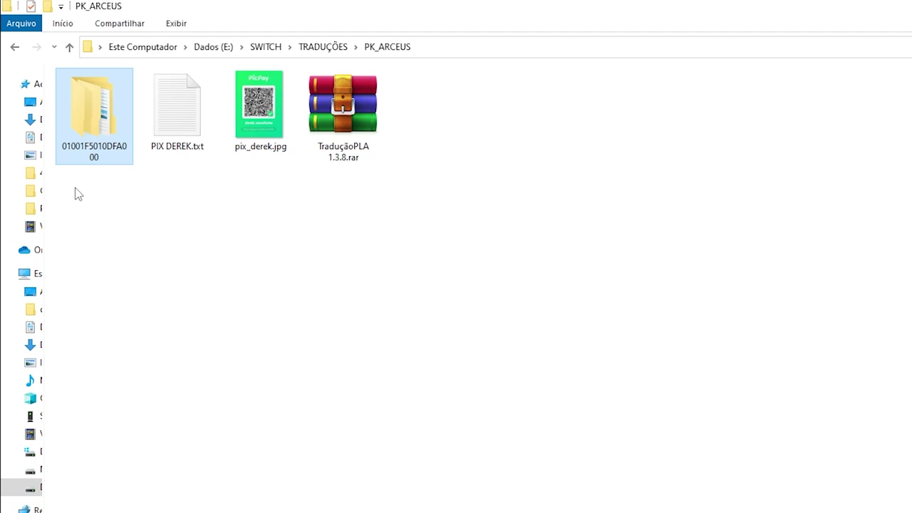
{"action": "right_click", "coordinate": [73, 78]}
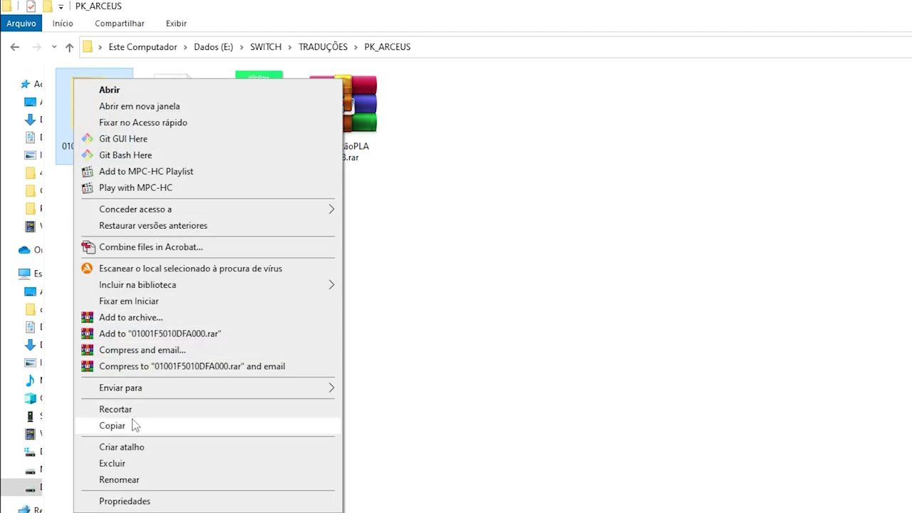
{"action": "left_click", "coordinate": [133, 426]}
Return to the Switch SD card's atmosphere/contents folder and paste the copied mod folder there.
{"action": "key", "text": "alt+Tab"}
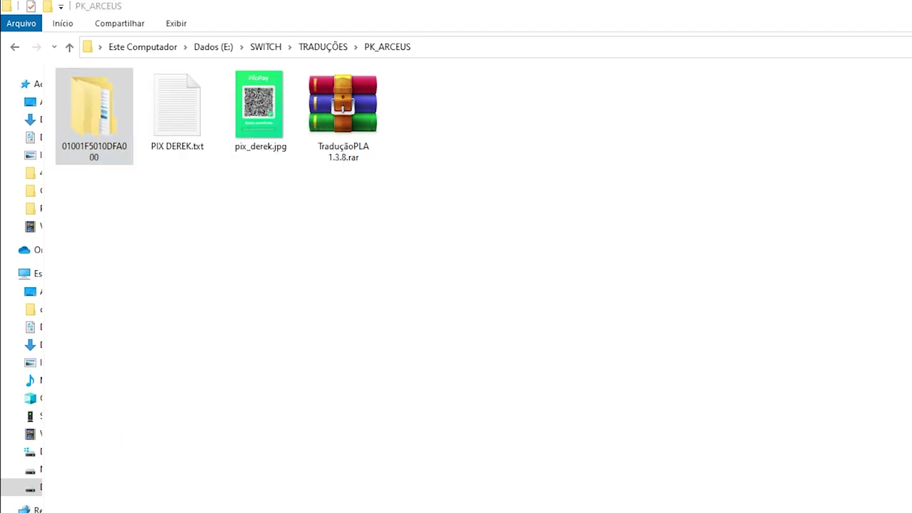
{"action": "left_click_drag", "start_coordinate": [449, 265], "coordinate": [423, 277]}
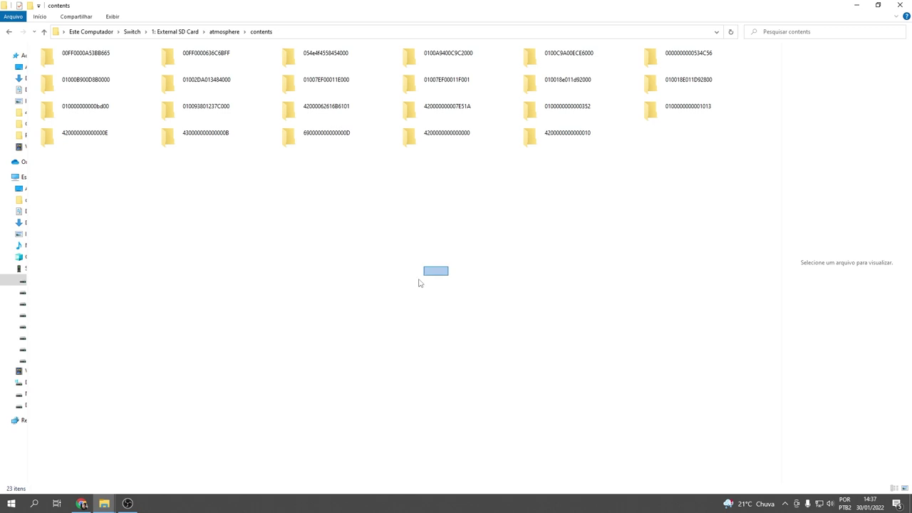
{"action": "right_click", "coordinate": [278, 190]}
{"action": "left_click", "coordinate": [317, 239]}
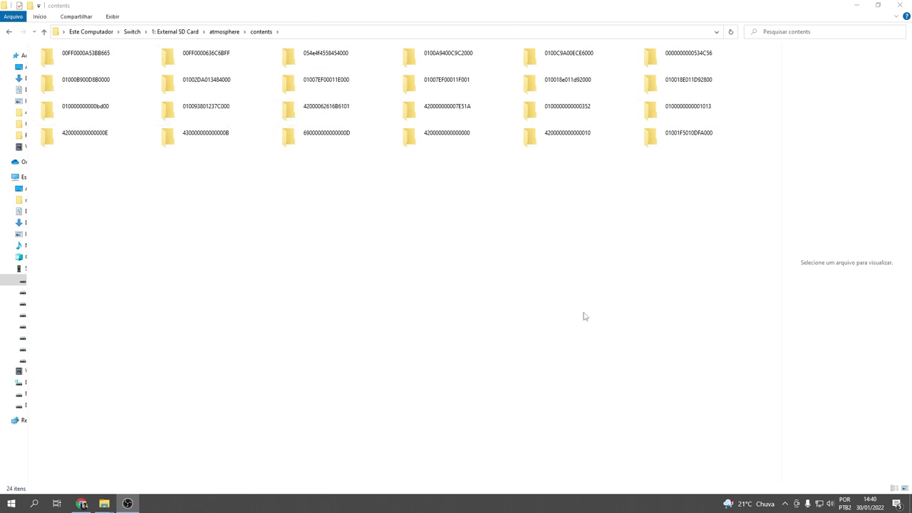
Check the mod folder's name in PK_ARCEUS and return to the SD card's contents folder.
{"action": "mouse_move", "coordinate": [105, 502]}
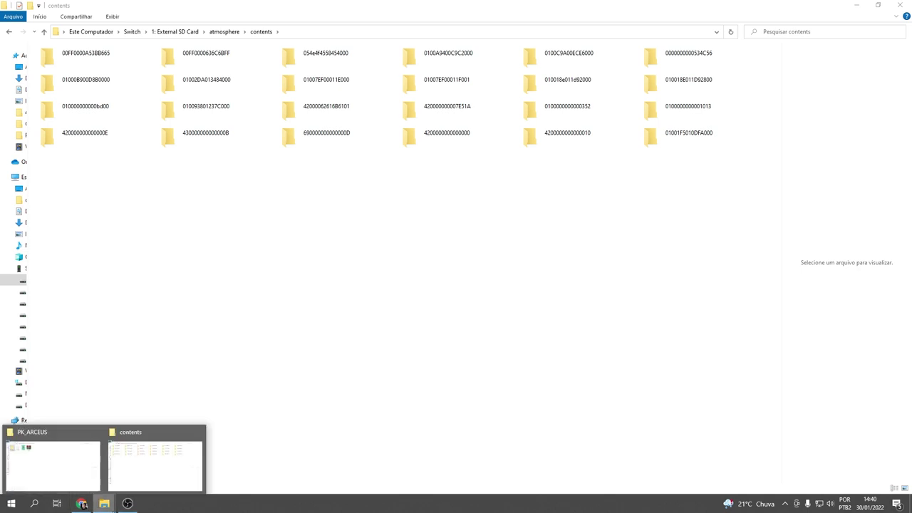
{"action": "left_click", "coordinate": [80, 484]}
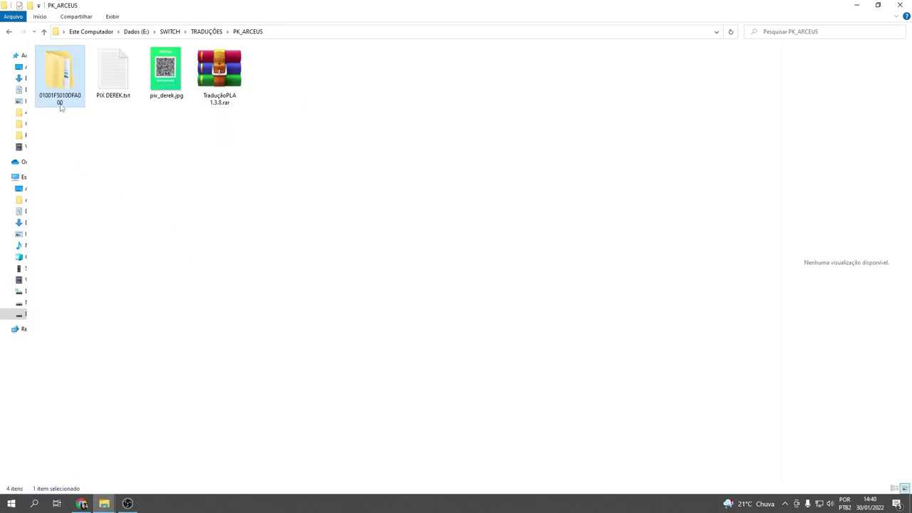
{"action": "left_click", "coordinate": [104, 504]}
{"action": "left_click", "coordinate": [125, 479]}
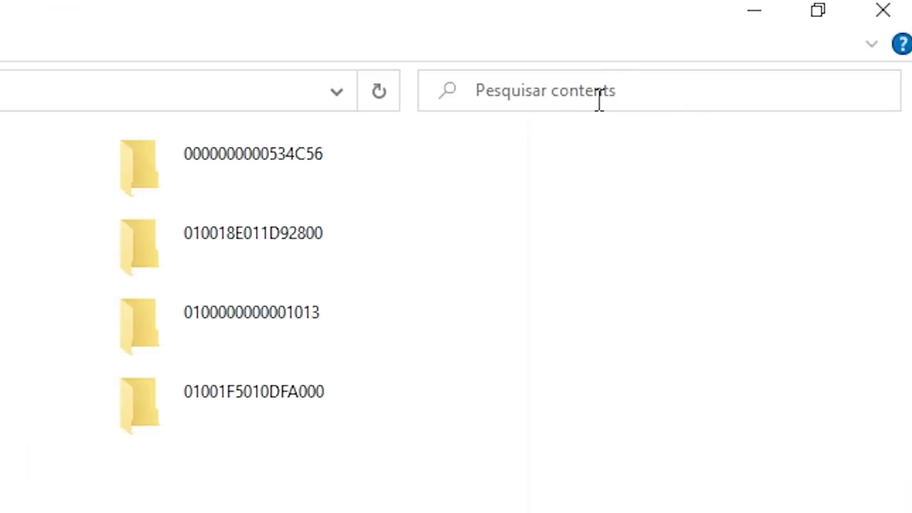
Search the contents folder for 01001F5010DFA000, clear the search and go back to the folder.
{"action": "left_click", "coordinate": [642, 104]}
{"action": "type", "text": "01001F5010DFA000"}
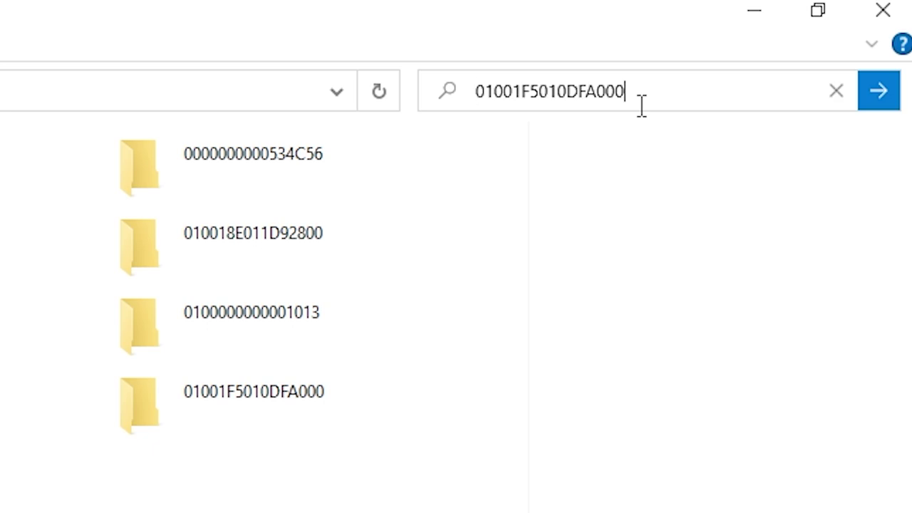
{"action": "key", "text": "Return"}
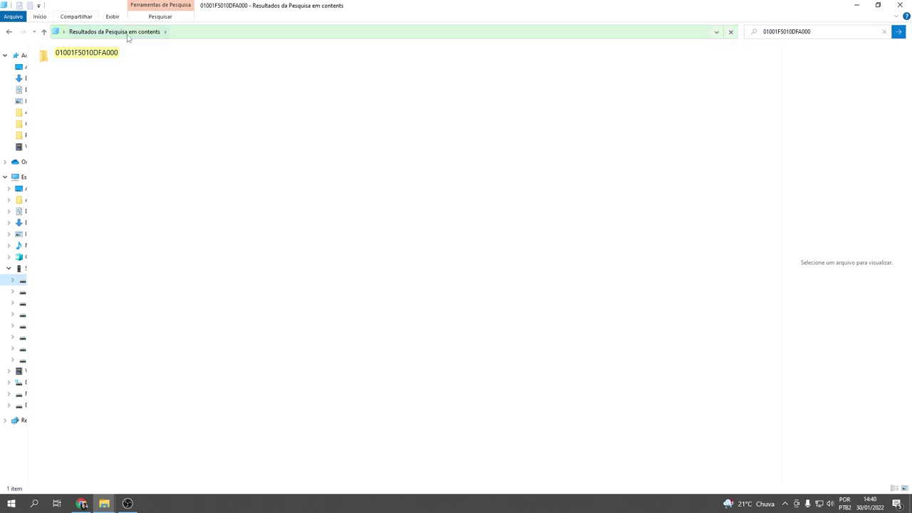
{"action": "left_click", "coordinate": [884, 32]}
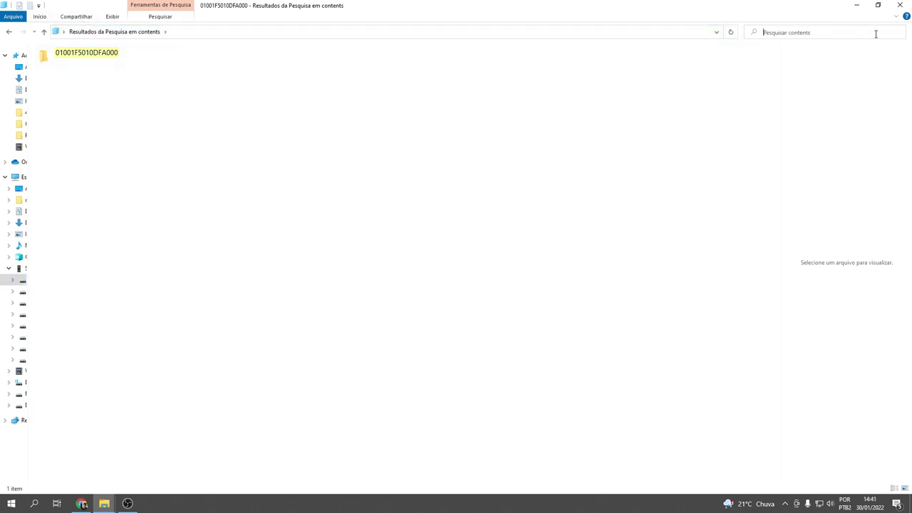
{"action": "left_click", "coordinate": [8, 32]}
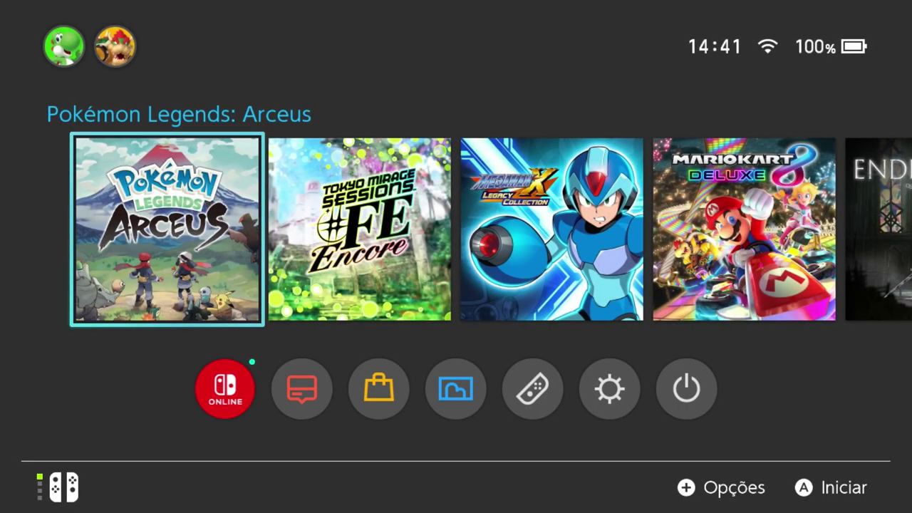
Launch Pokémon Legends: Arceus from the Switch home screen with the first user profile and enter the saved game.
{"action": "key", "text": "Return"}
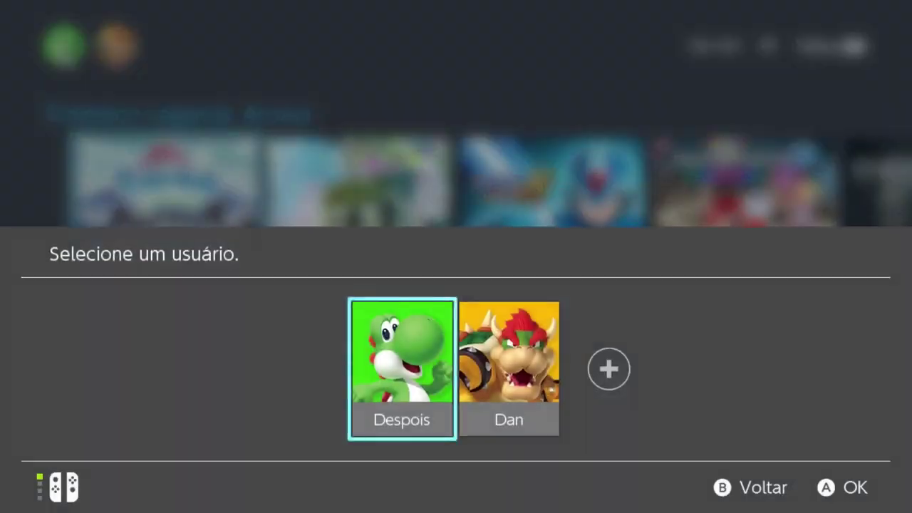
{"action": "key", "text": "Escape"}
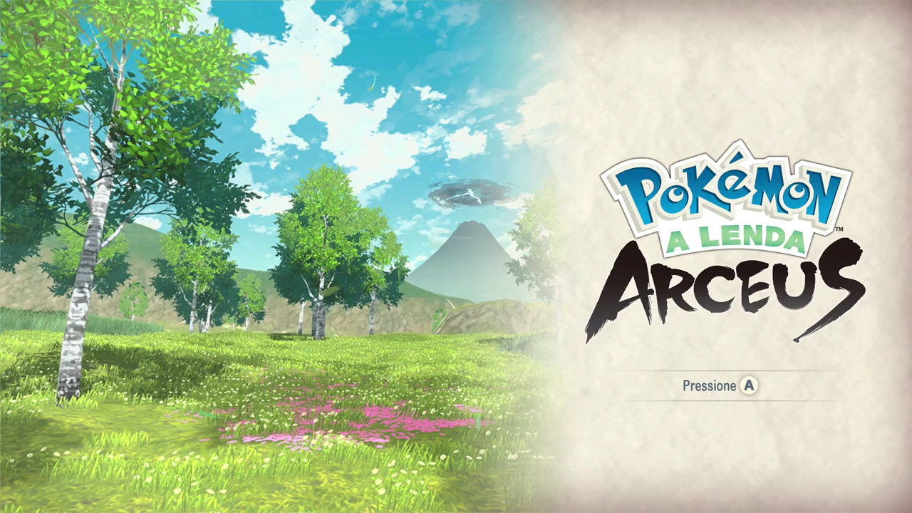
{"action": "key", "text": "a"}
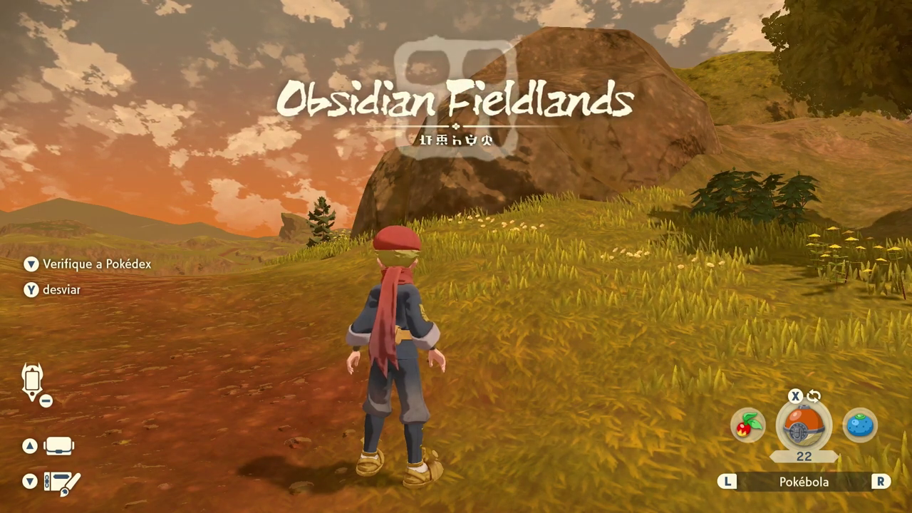
Open the in-game bag, read the descriptions of several everyday items, check the key items and close the bag.
{"action": "key", "text": "Left"}
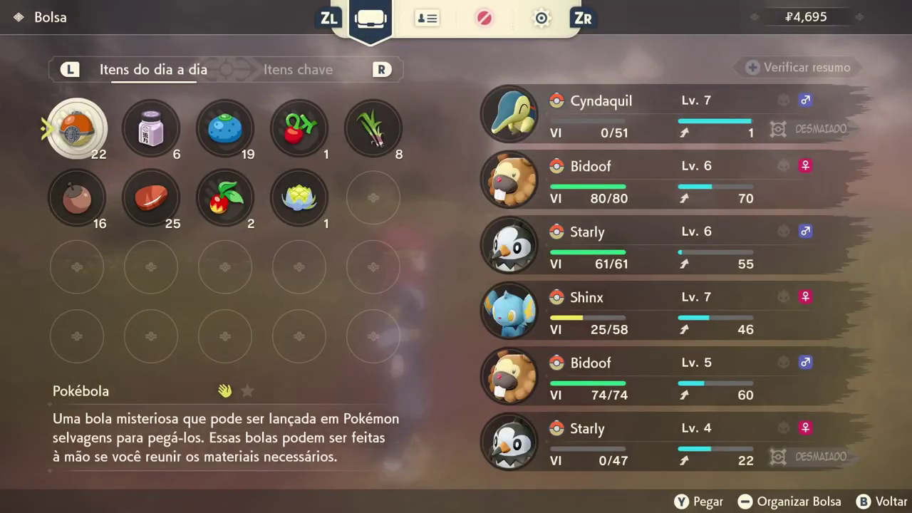
{"action": "key", "text": "Right"}
{"action": "key", "text": "Down"}
{"action": "key", "text": "Right"}
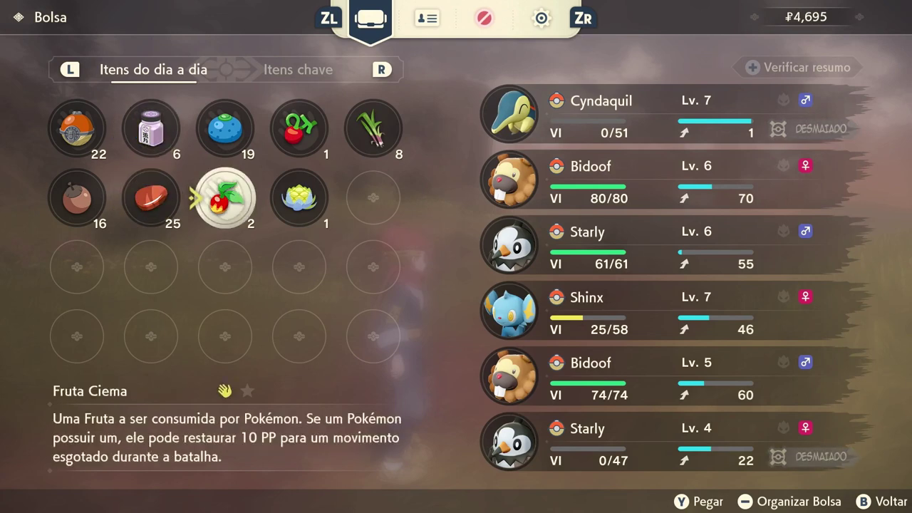
{"action": "key", "text": "Down"}
{"action": "key", "text": "Up"}
{"action": "key", "text": "Up"}
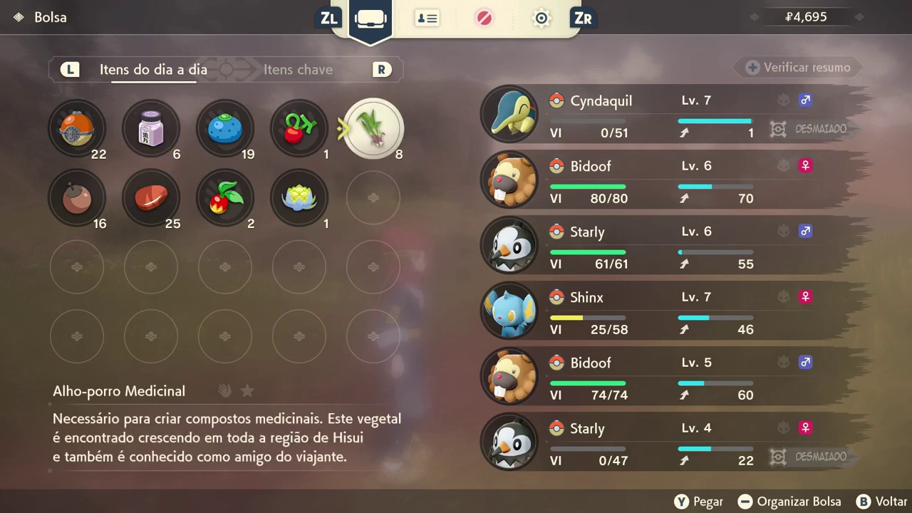
{"action": "key", "text": "r"}
{"action": "key", "text": "l"}
{"action": "key", "text": "b"}
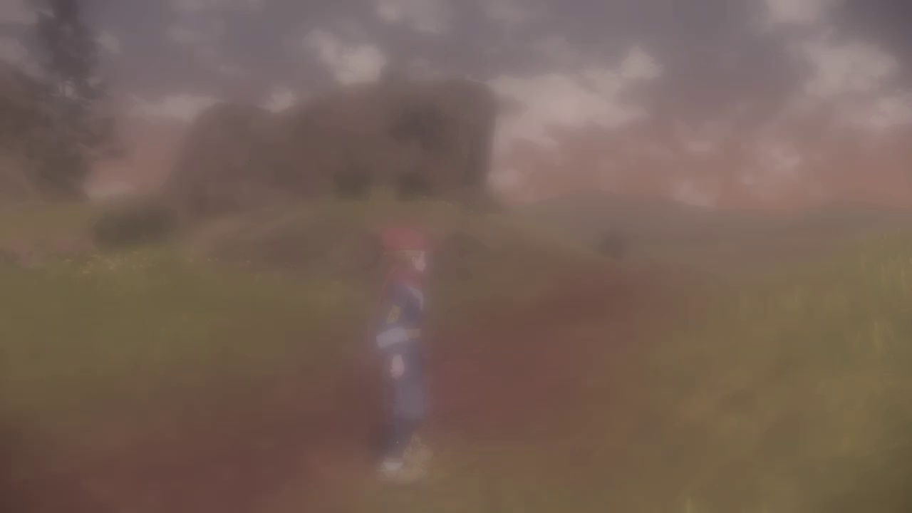
Open the Pokédex to examine its text.
{"action": "key", "text": "minus"}
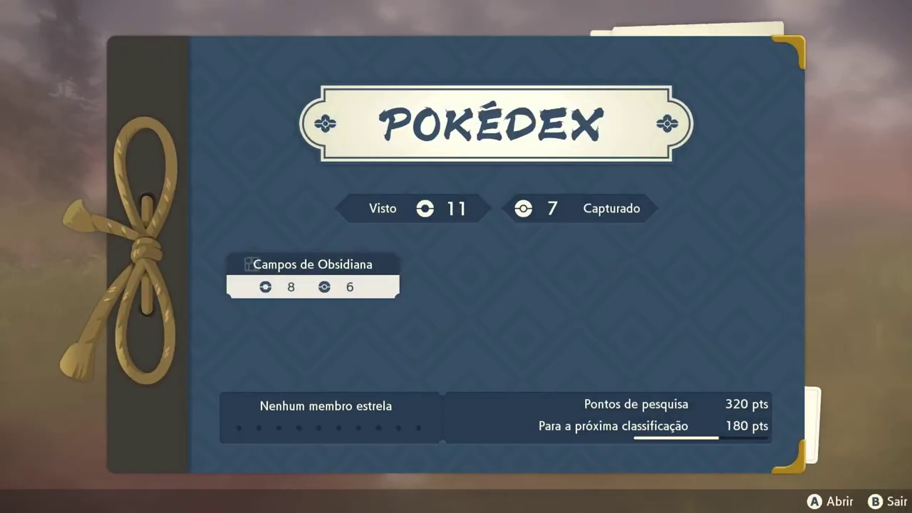